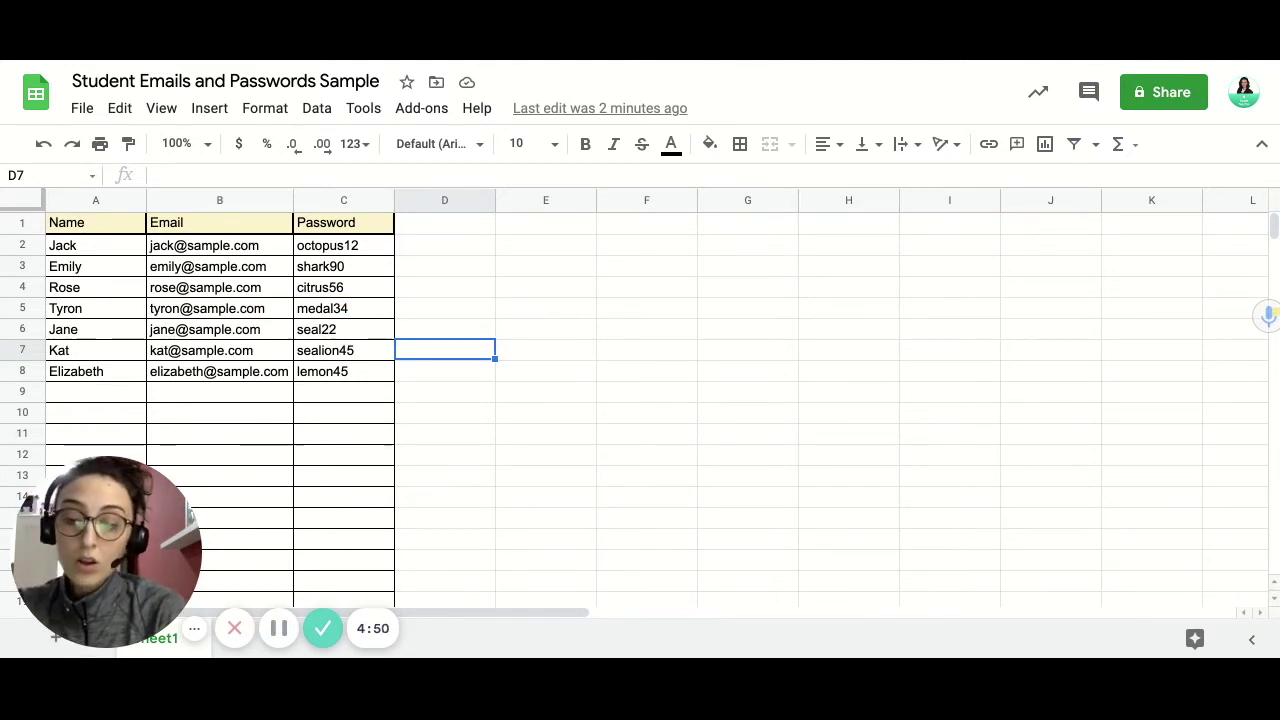
Step: Select the whole student table A1:C8, including the header row
{"action": "key", "text": "ctrl+f"}
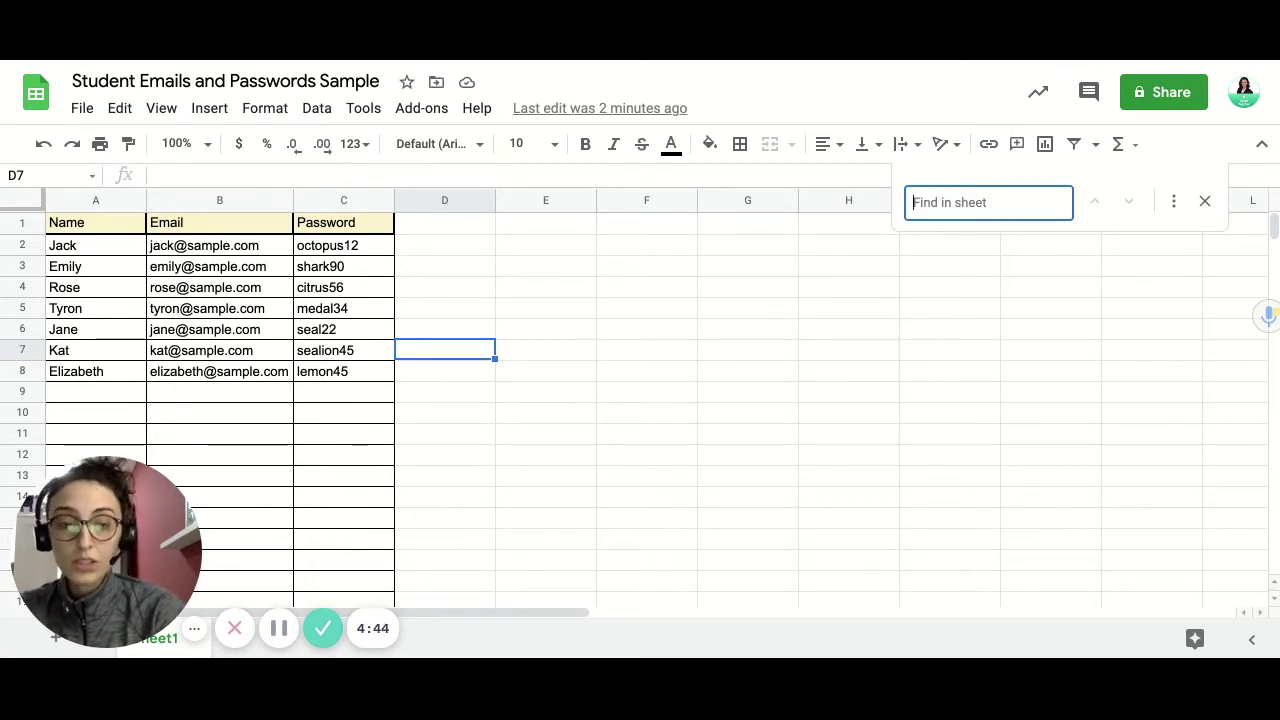
{"action": "left_click", "coordinate": [1205, 201]}
{"action": "left_click", "coordinate": [76, 250]}
{"action": "key", "text": "ctrl+shift+End"}
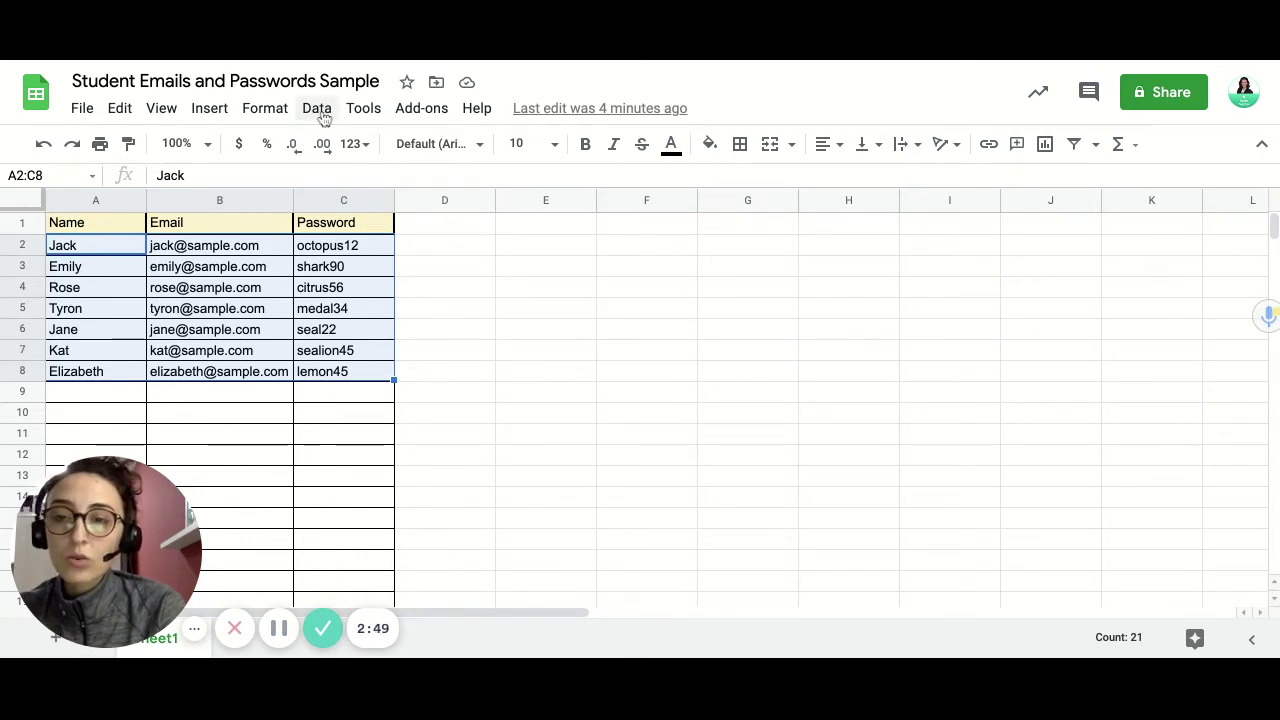
{"action": "left_click", "coordinate": [575, 434]}
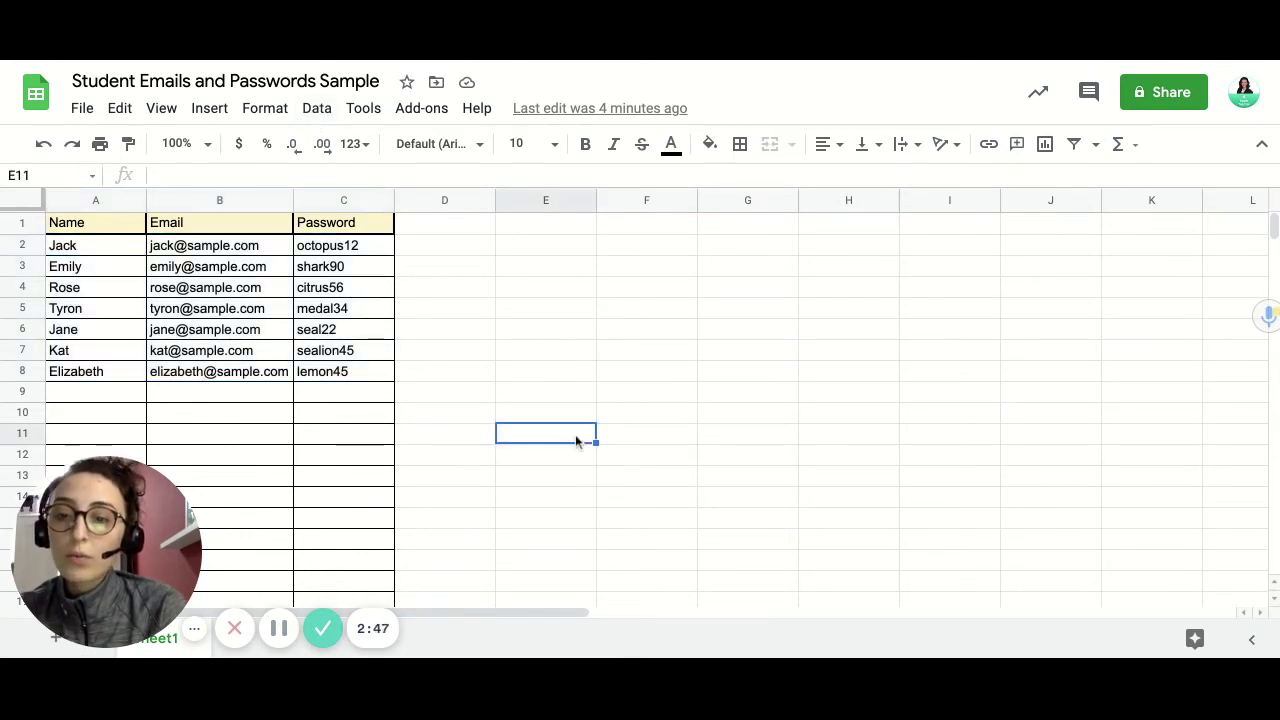
{"action": "left_click", "coordinate": [376, 372]}
{"action": "key", "text": "ctrl+a"}
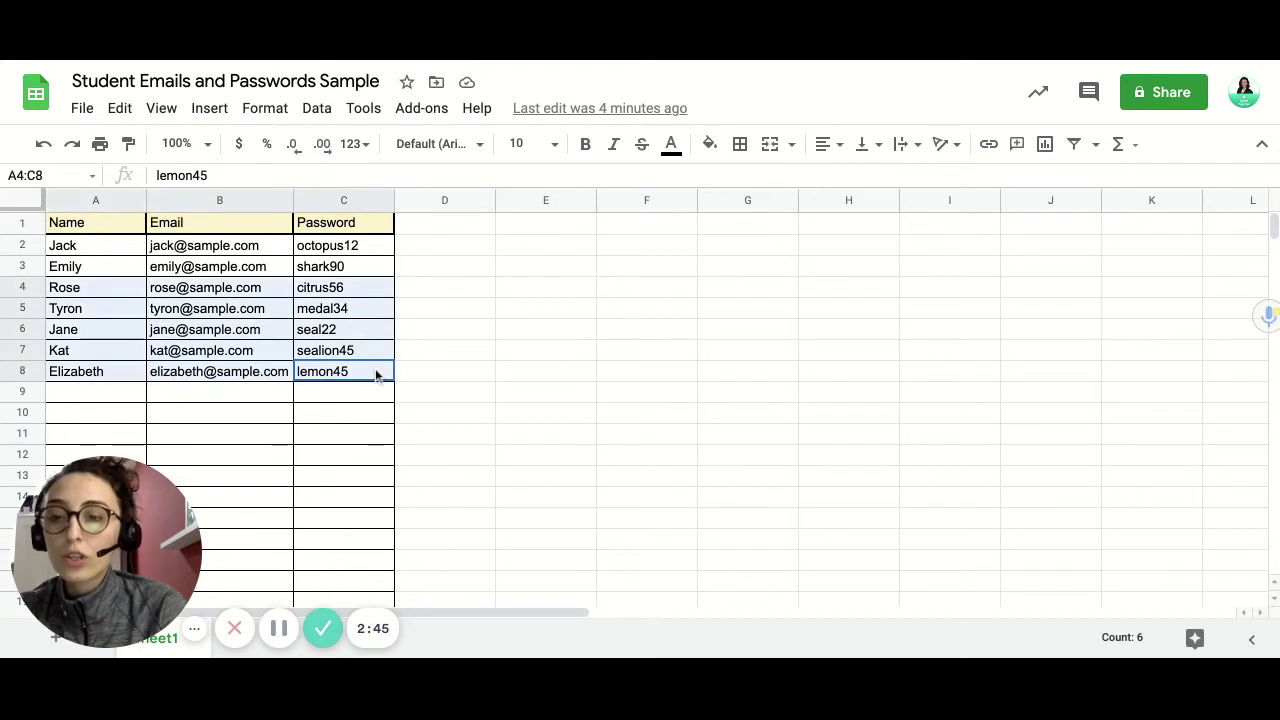
Step: Insert a slicer on the table filtering by the Name column and drag it beside the headers
{"action": "left_click", "coordinate": [316, 110]}
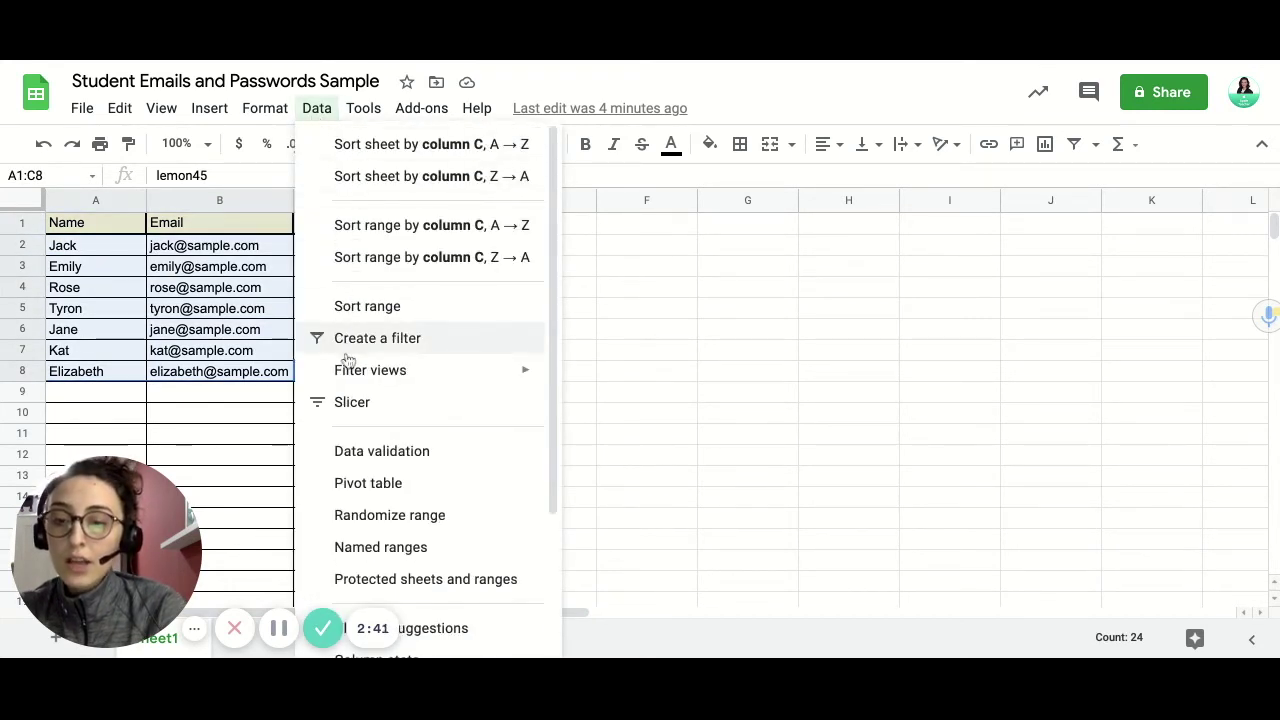
{"action": "left_click", "coordinate": [366, 404]}
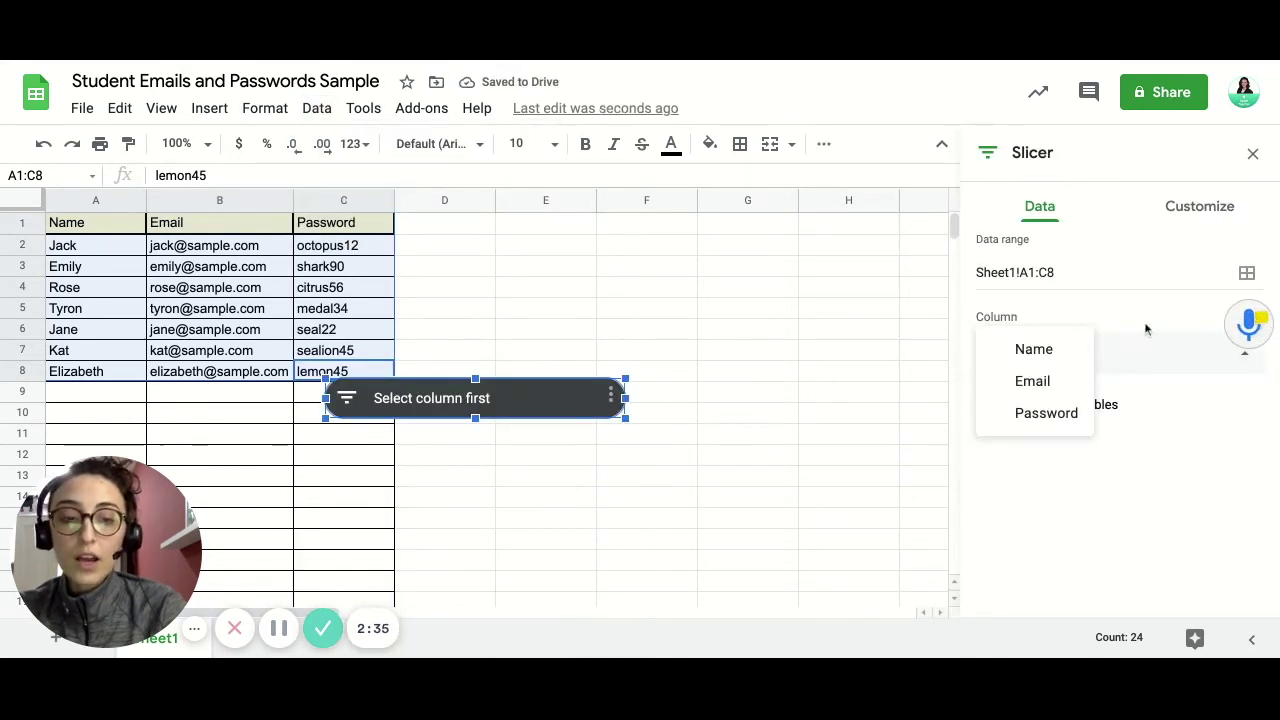
{"action": "left_click", "coordinate": [1010, 272]}
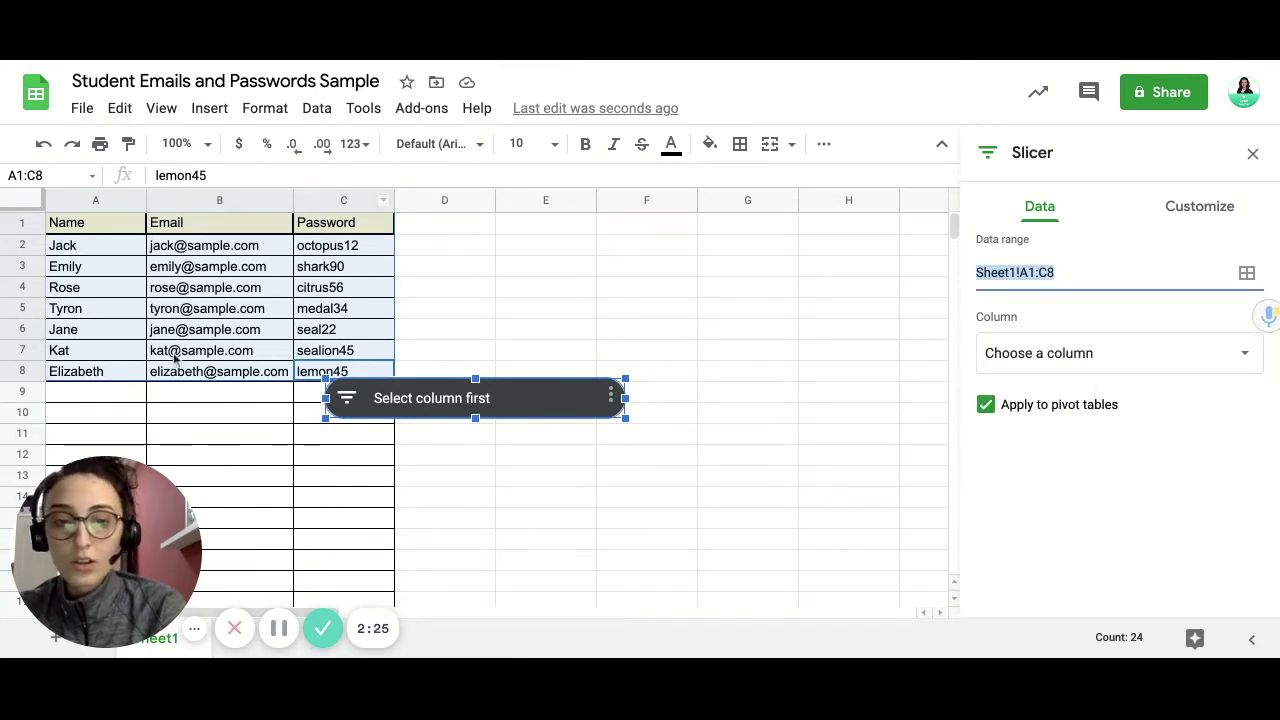
{"action": "left_click", "coordinate": [1130, 370]}
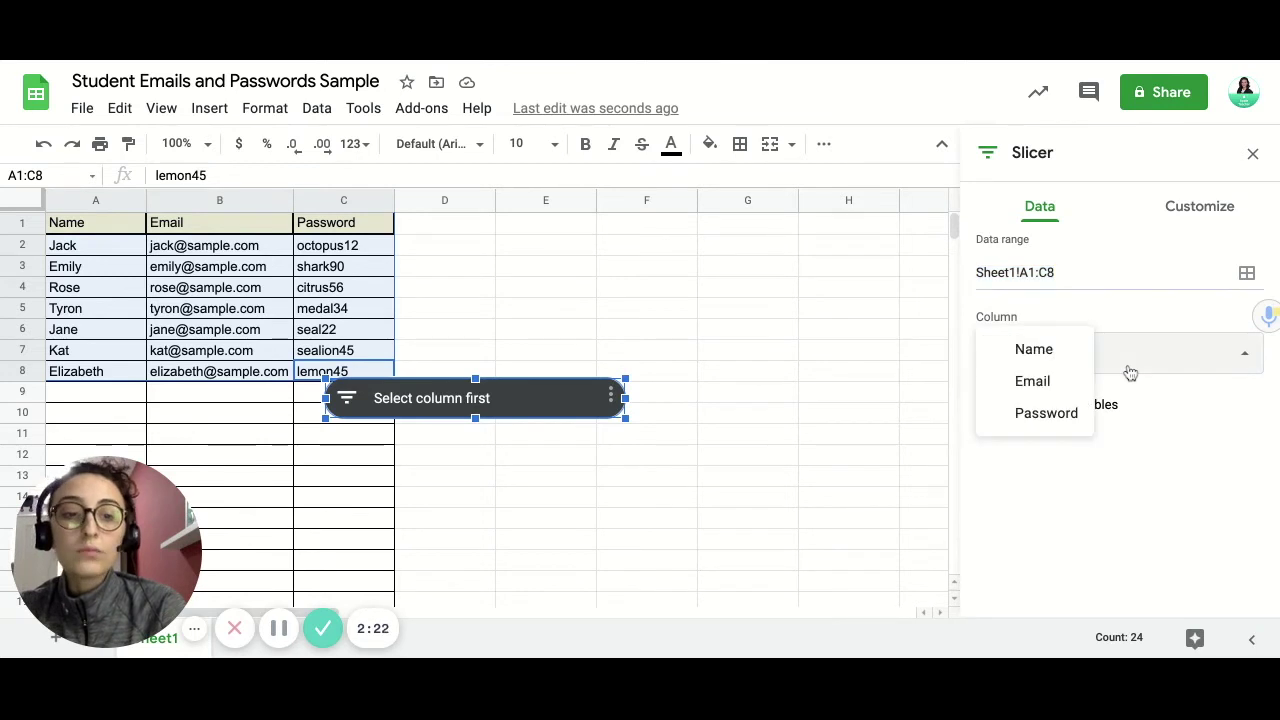
{"action": "left_click", "coordinate": [1020, 352]}
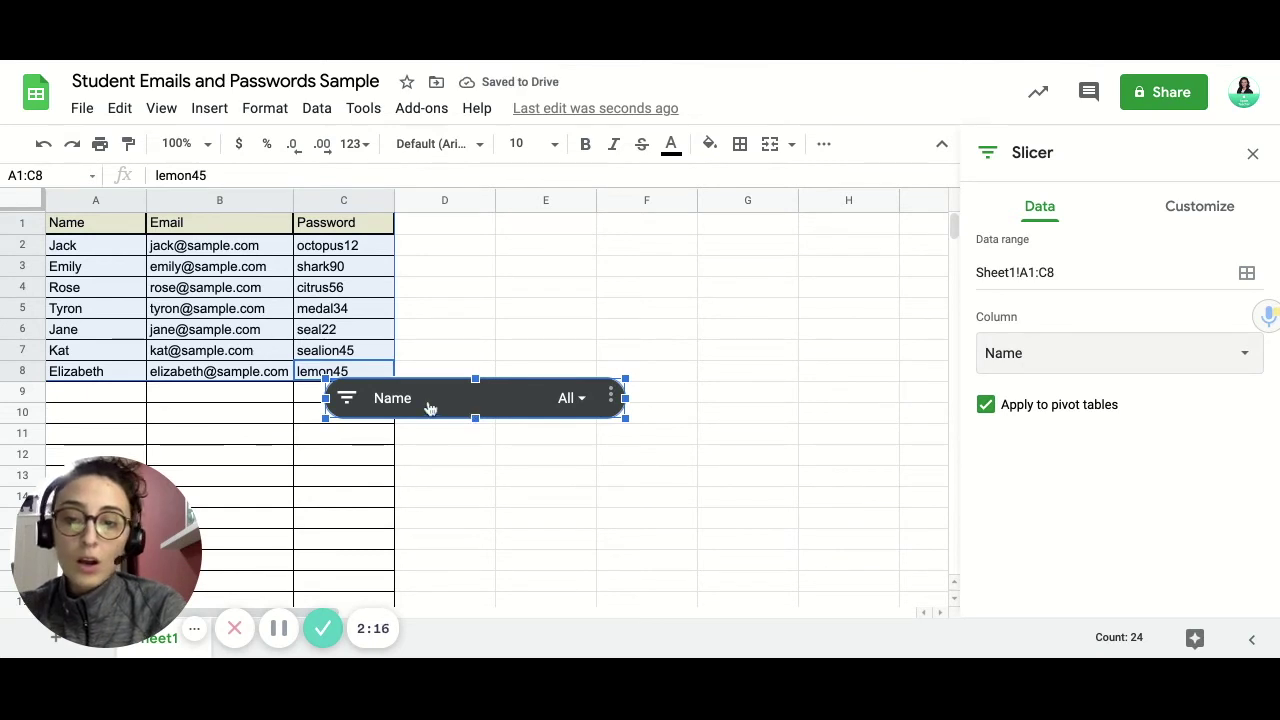
{"action": "left_click_drag", "start_coordinate": [470, 413], "coordinate": [543, 247]}
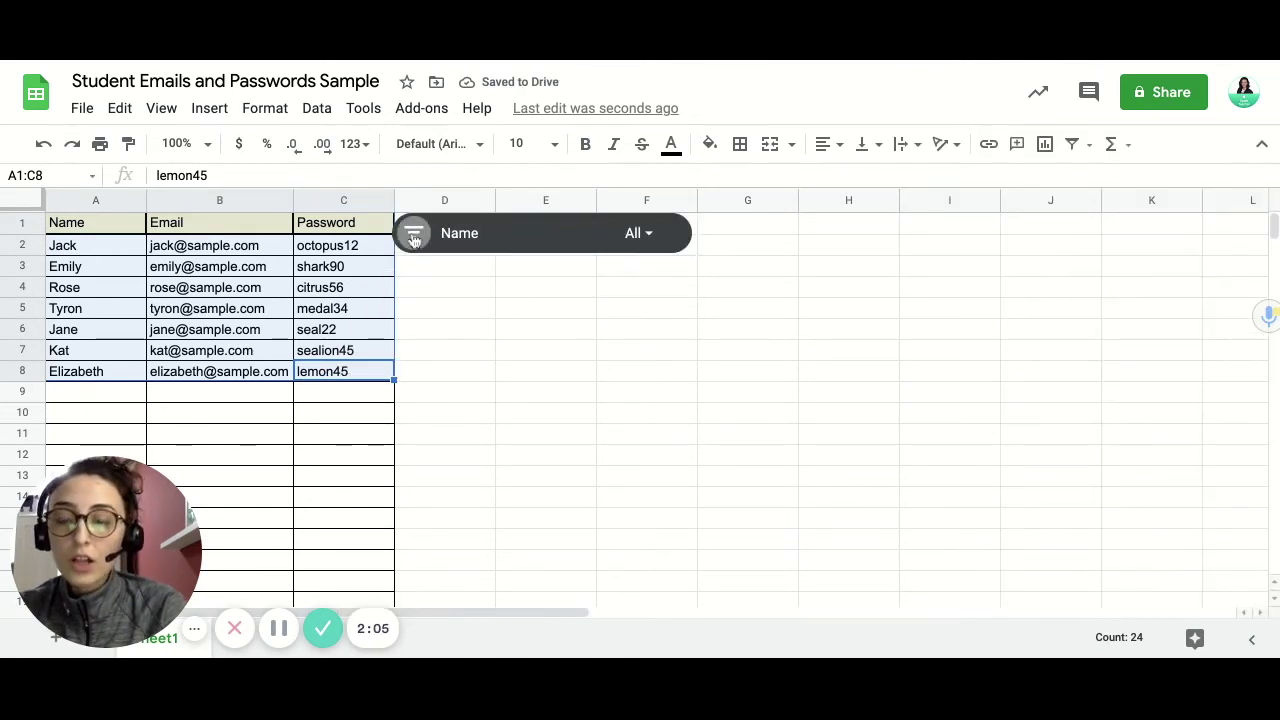
Step: Filter the Name slicer by condition 'Text contains' with value 1, leaving only the headers visible
{"action": "left_click", "coordinate": [416, 244]}
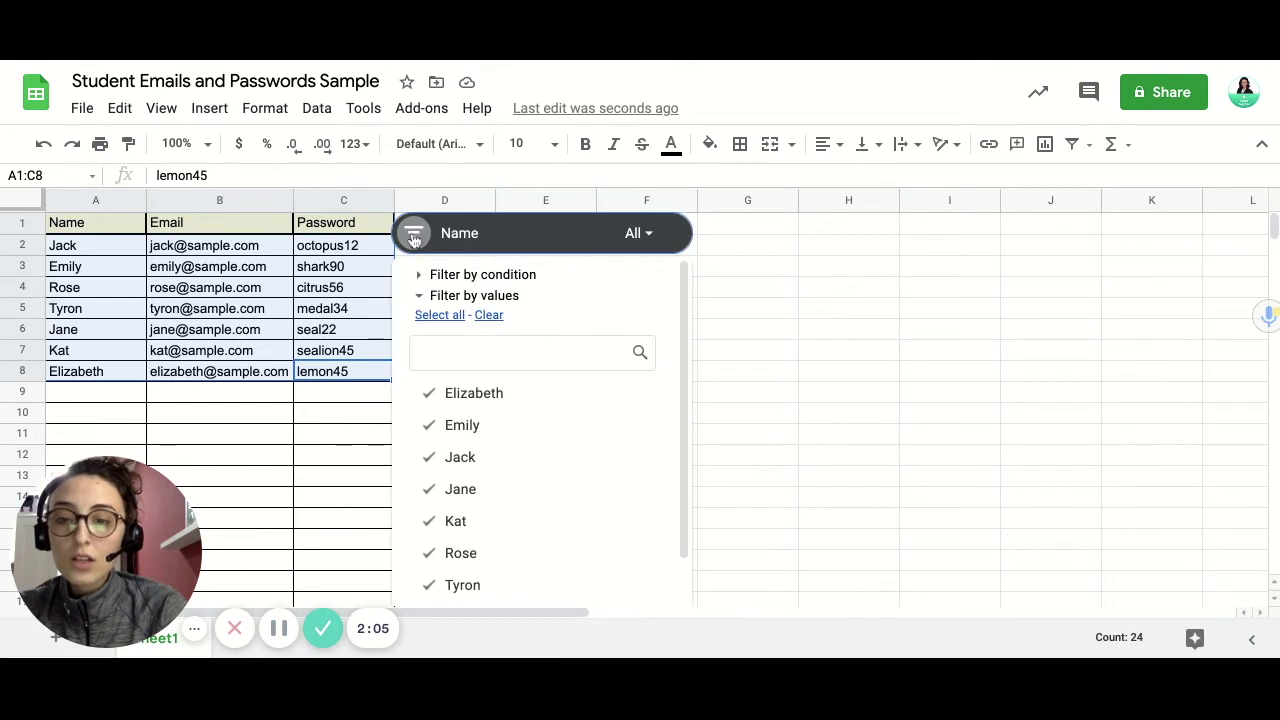
{"action": "left_click", "coordinate": [420, 296]}
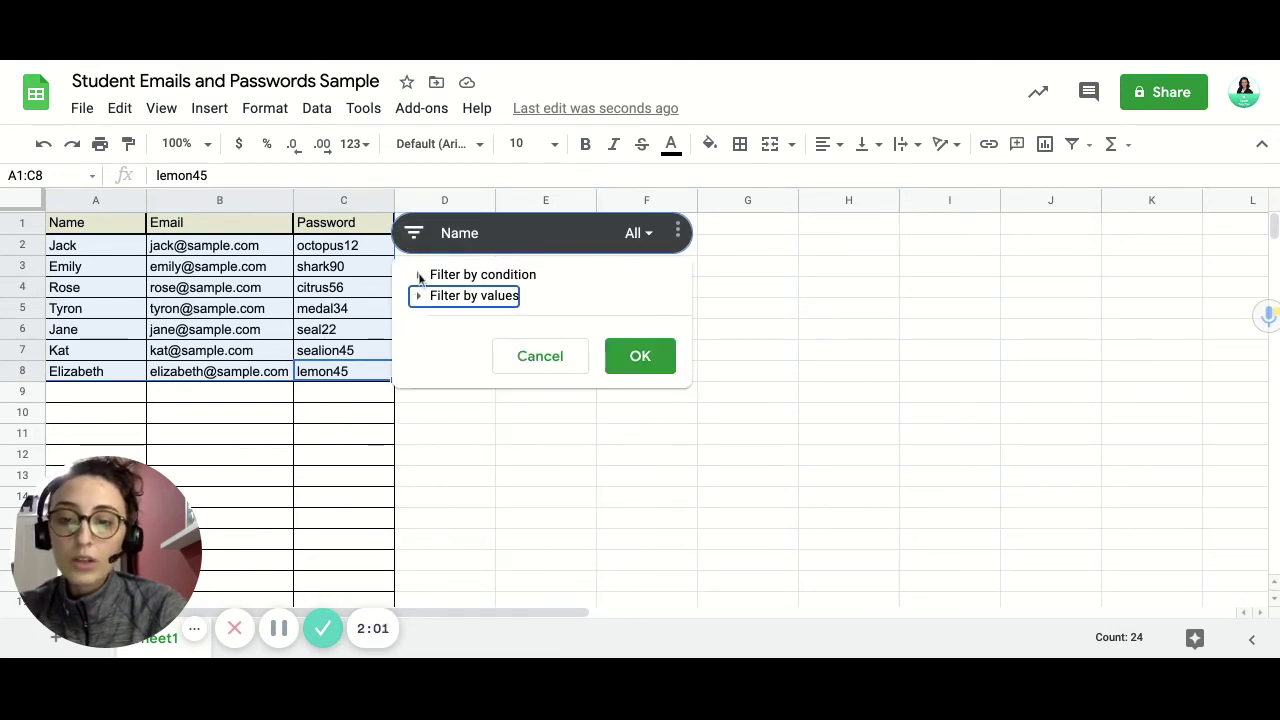
{"action": "left_click", "coordinate": [420, 276]}
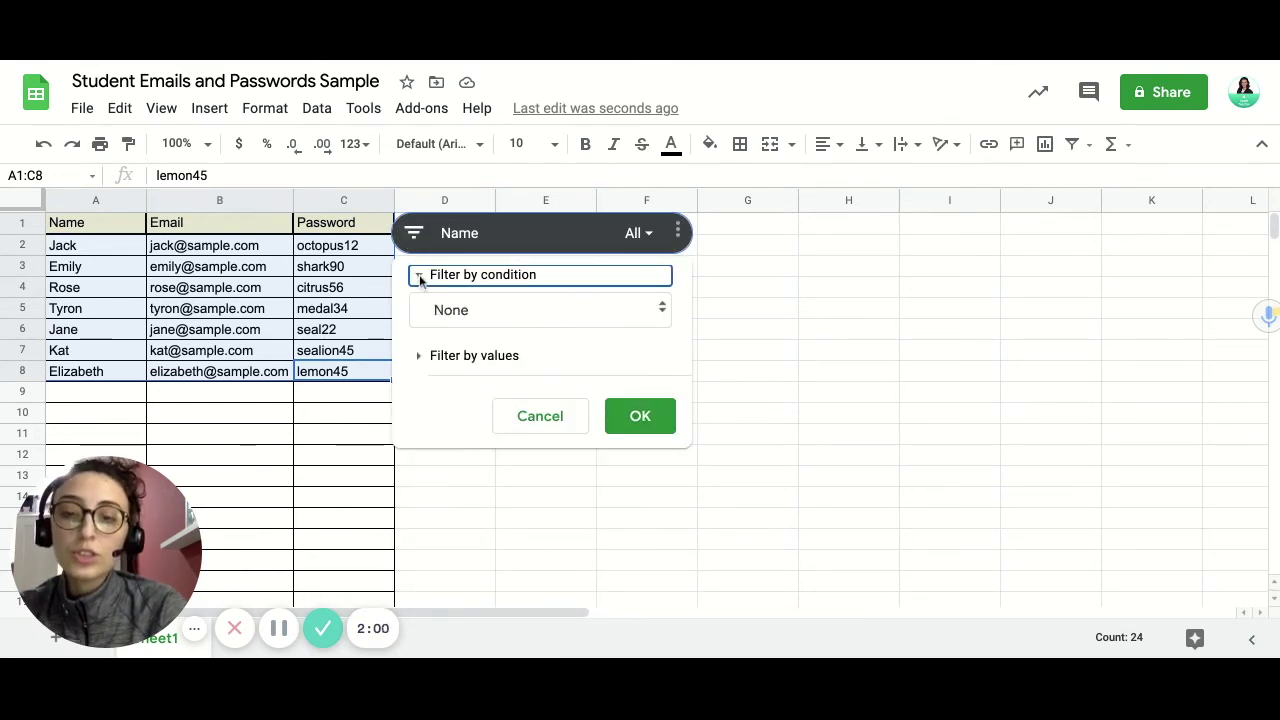
{"action": "left_click", "coordinate": [499, 311]}
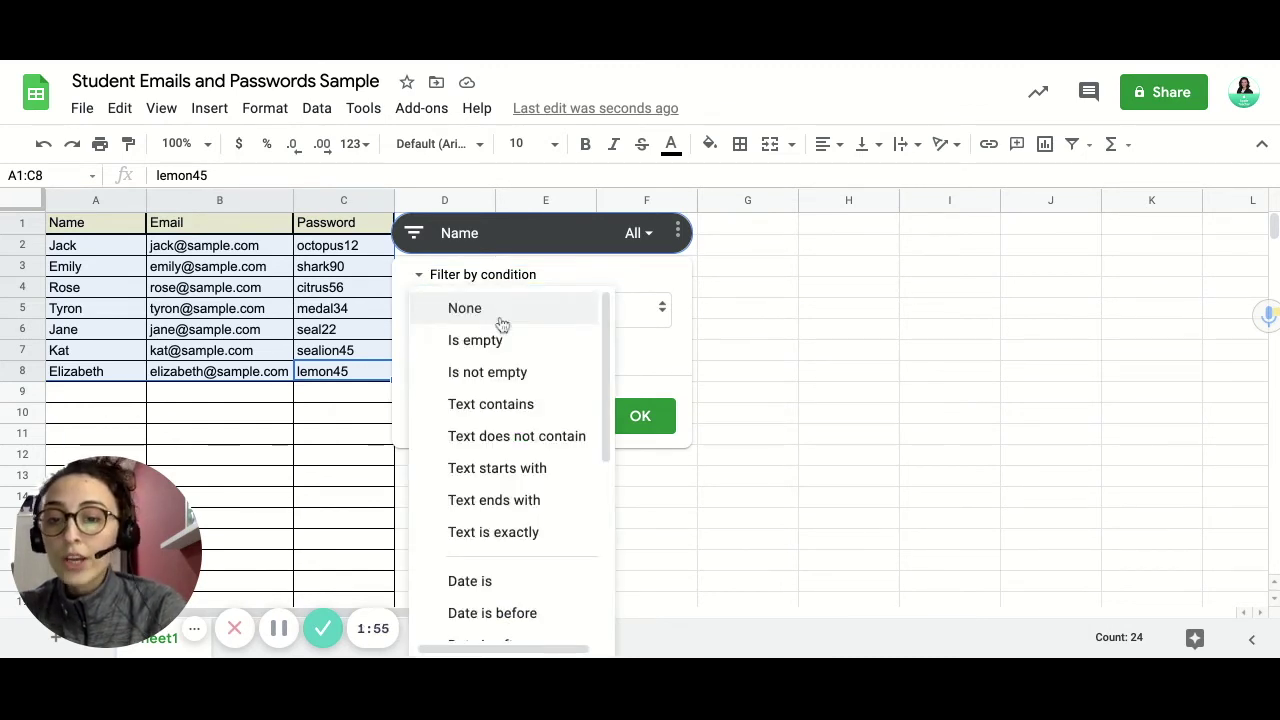
{"action": "left_click", "coordinate": [565, 408]}
{"action": "left_click", "coordinate": [497, 362]}
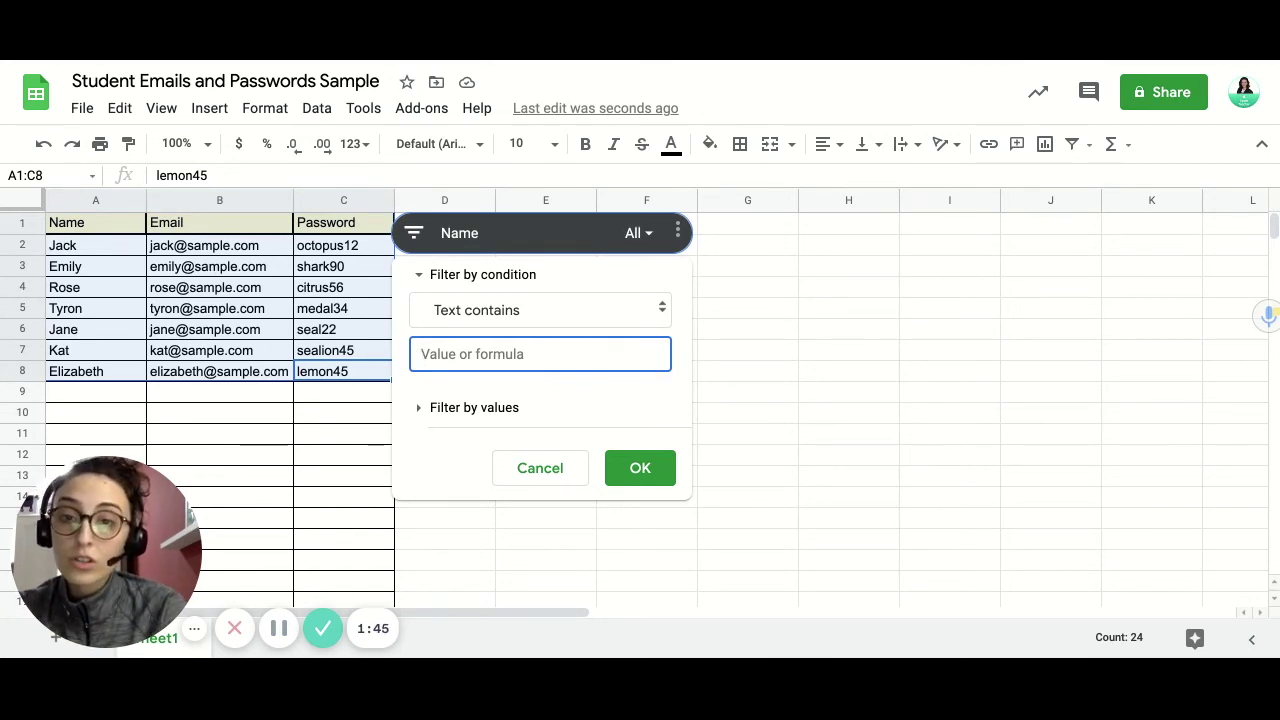
{"action": "type", "text": "1"}
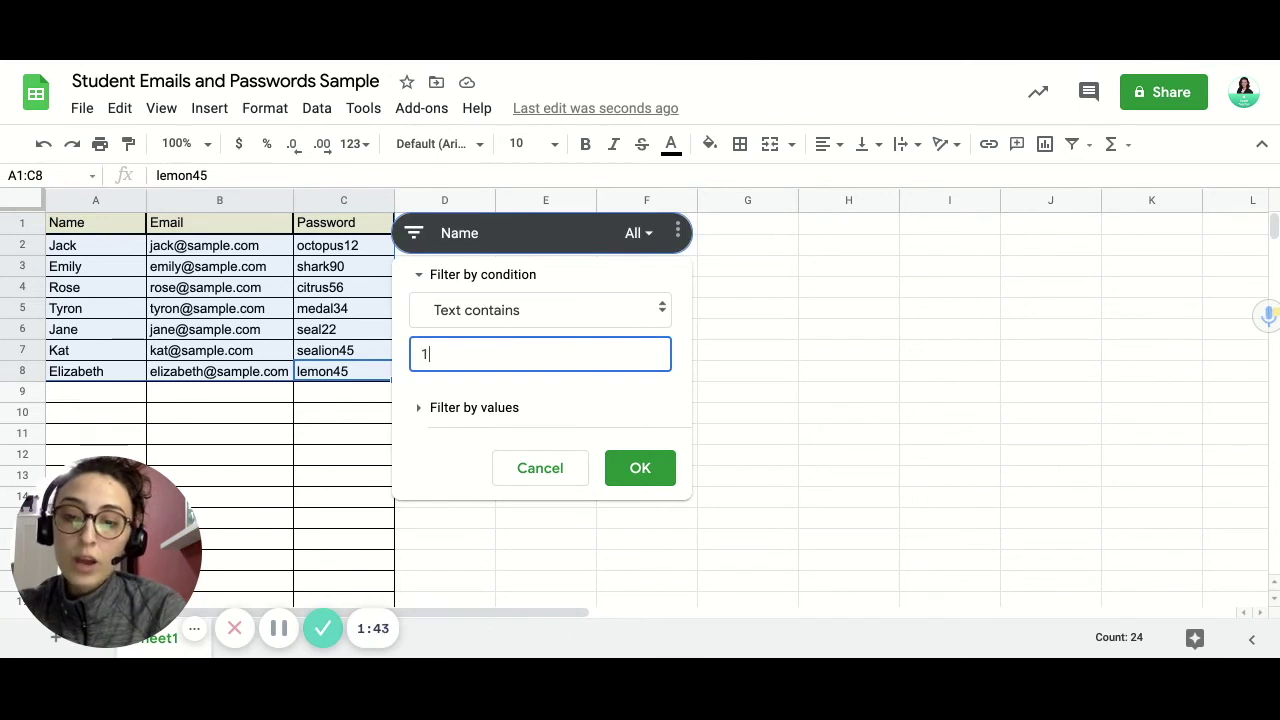
{"action": "left_click", "coordinate": [614, 468]}
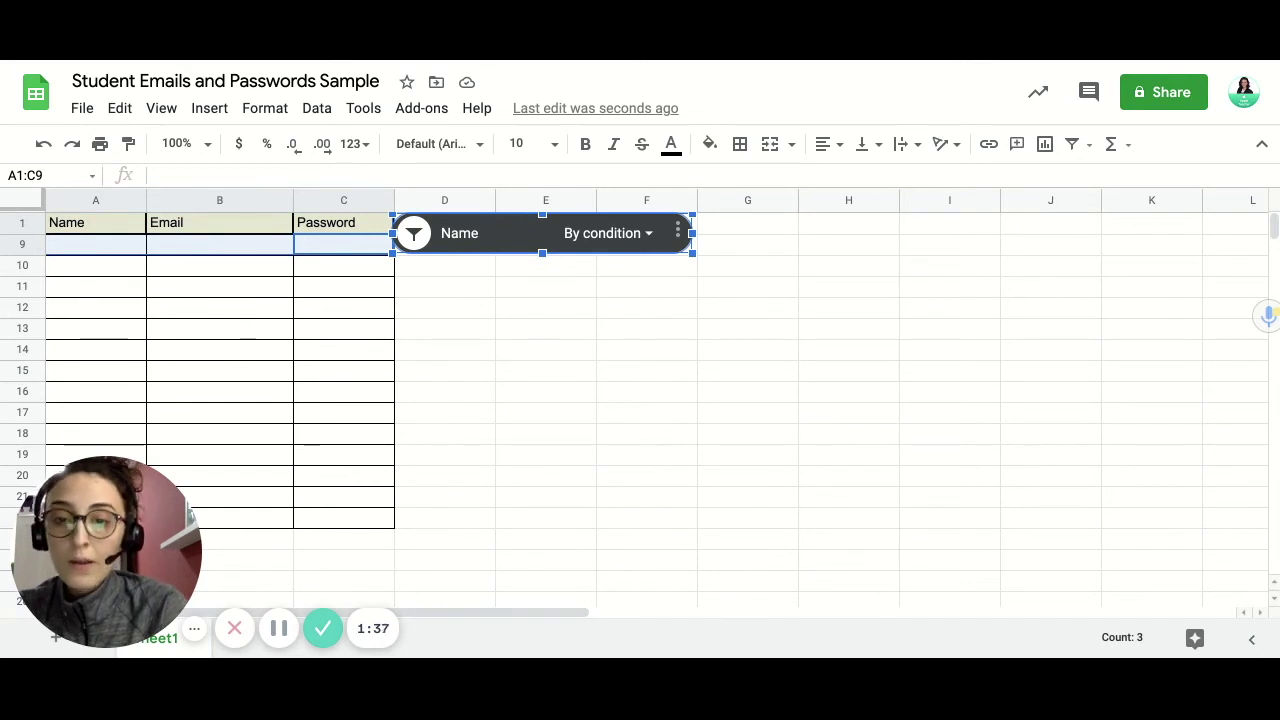
Step: Change the slicer's 'Text contains' value from 1 to a student's first name
{"action": "left_click", "coordinate": [424, 247]}
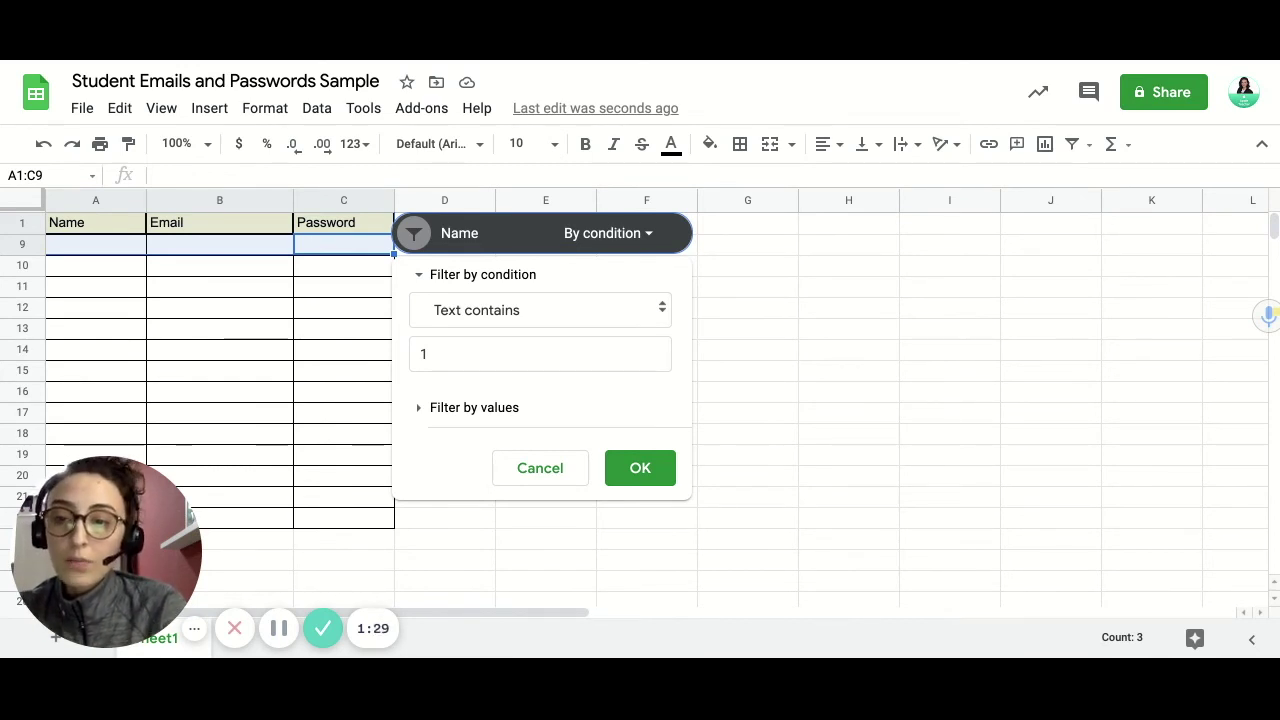
{"action": "double_click", "coordinate": [465, 357]}
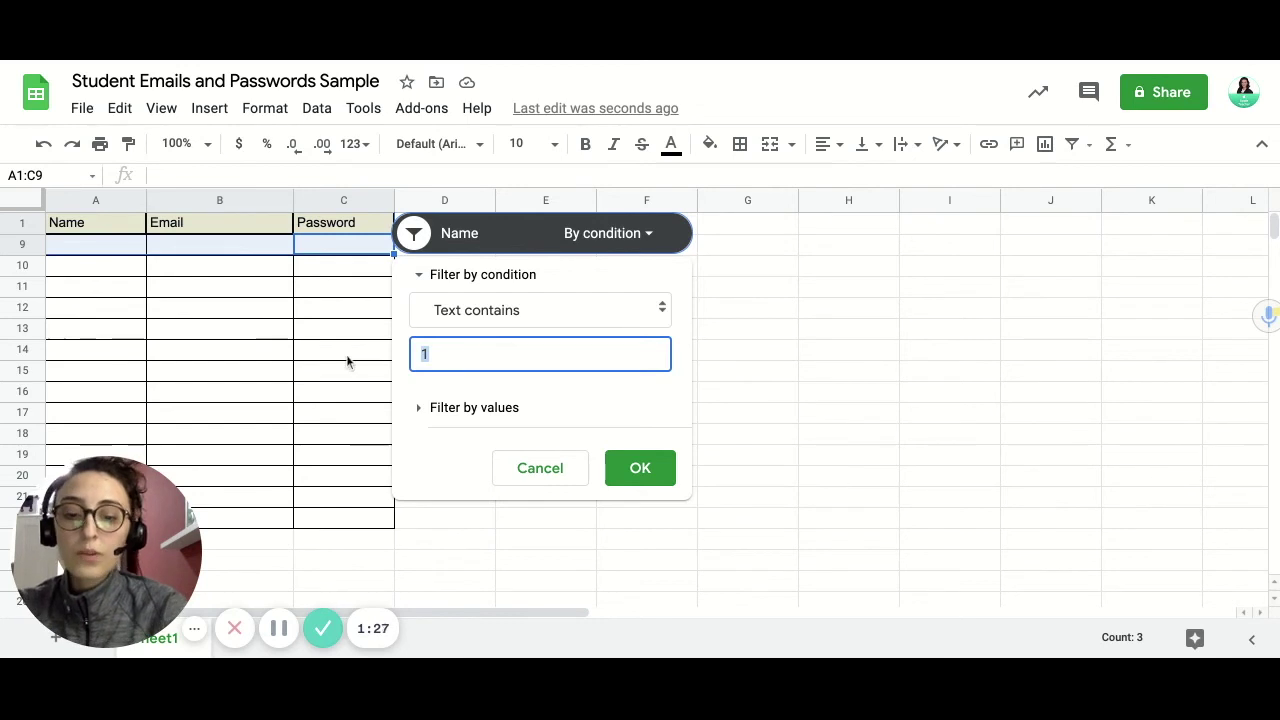
{"action": "type", "text": "jack"}
{"action": "left_click", "coordinate": [645, 473]}
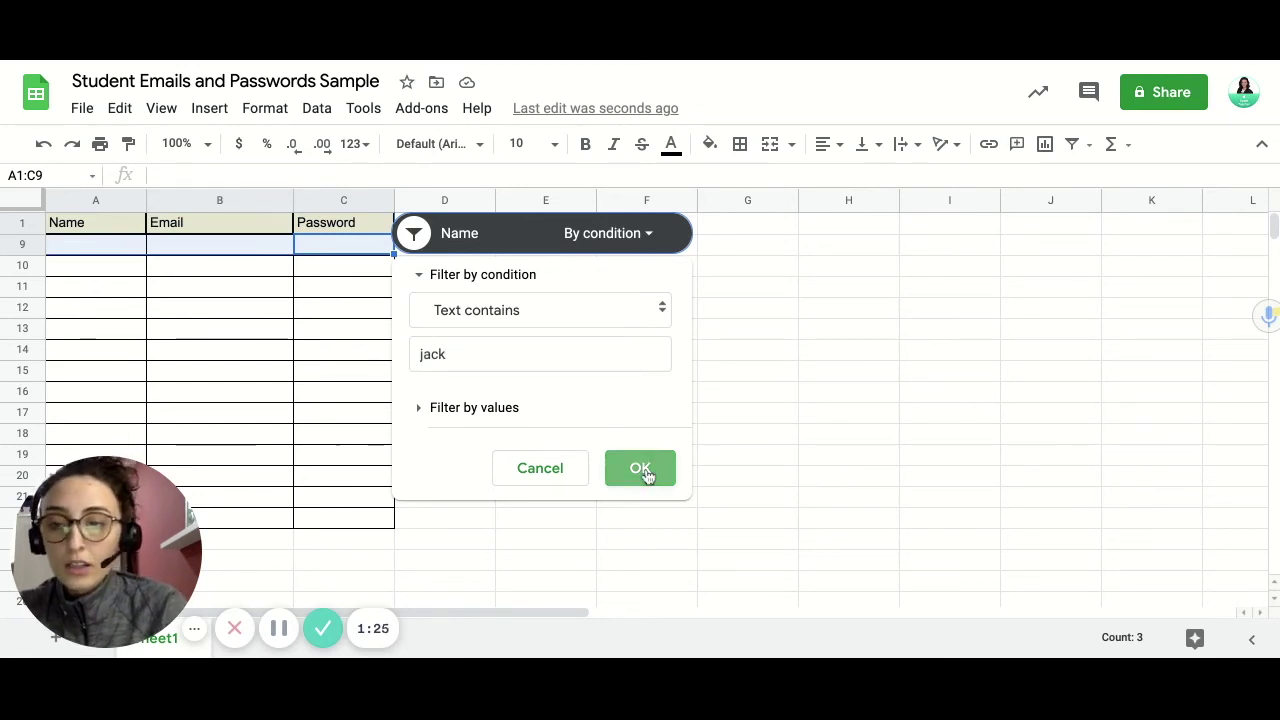
Step: Replace the search with another student's name so only row 6 stays visible
{"action": "left_click", "coordinate": [411, 240]}
{"action": "double_click", "coordinate": [464, 351]}
{"action": "key", "text": "BackSpace"}
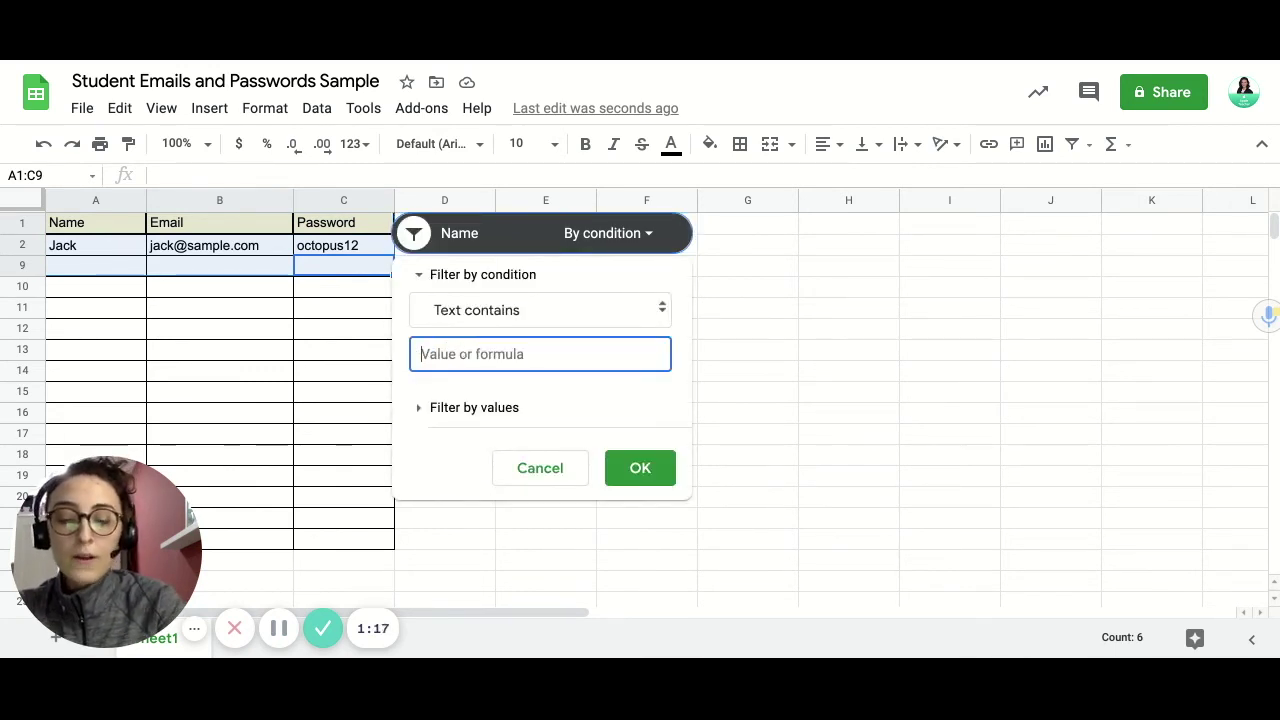
{"action": "type", "text": "jane"}
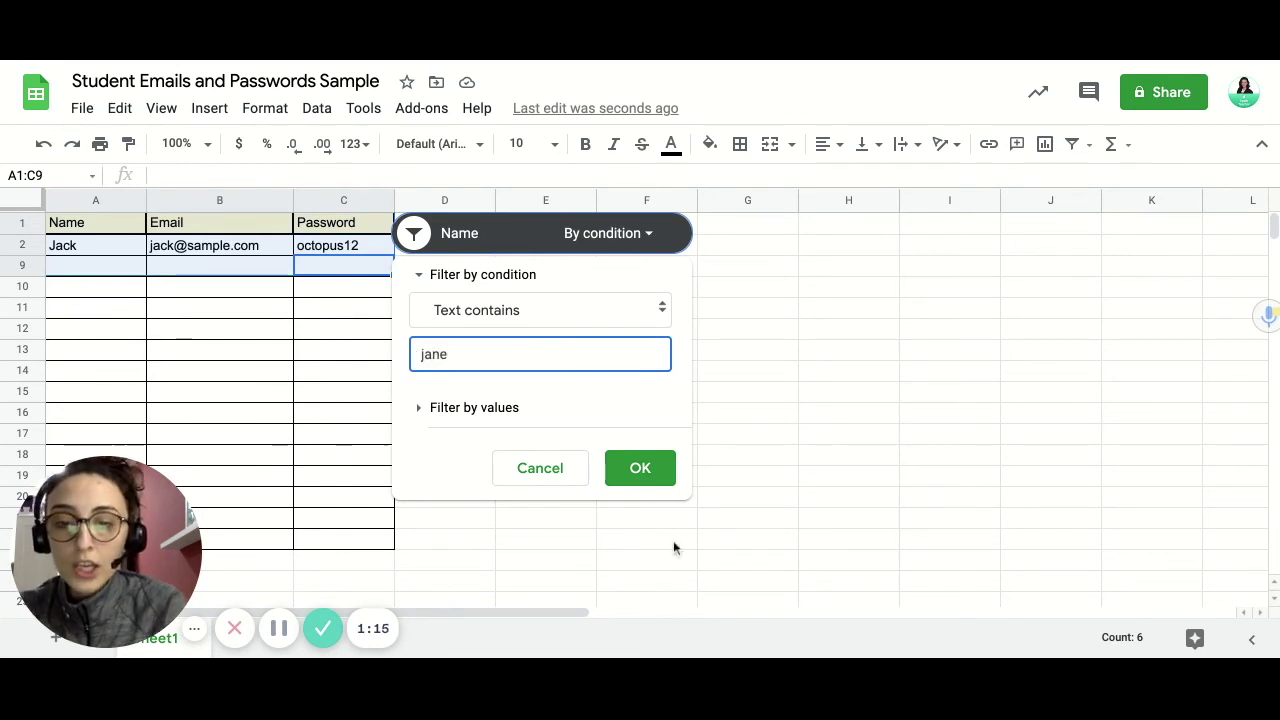
{"action": "left_click", "coordinate": [651, 488]}
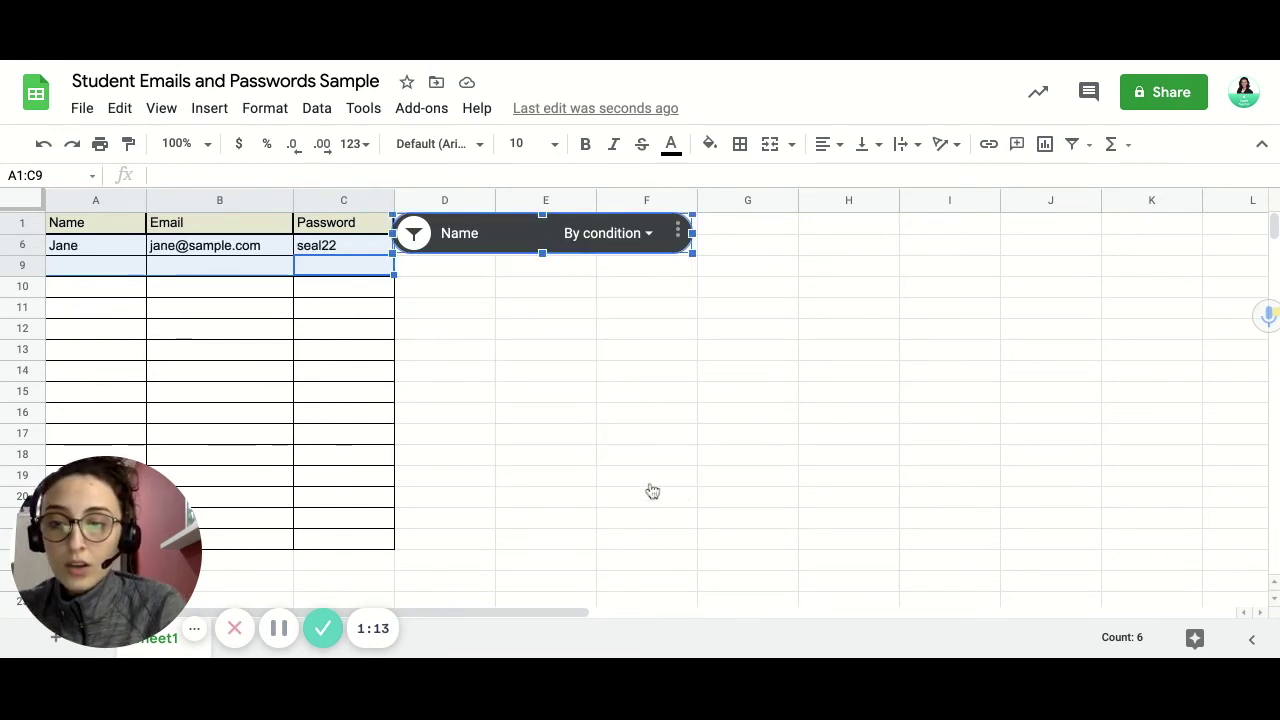